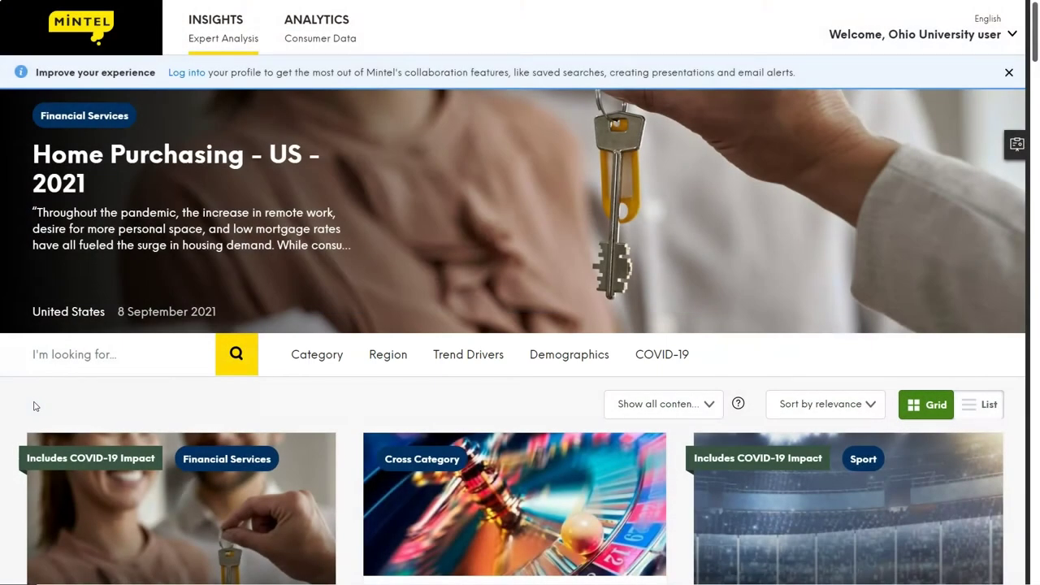
Step: Search the reports for 'e-sports', then edit the term to remove the hyphen
click(40, 365)
text(e-sports)
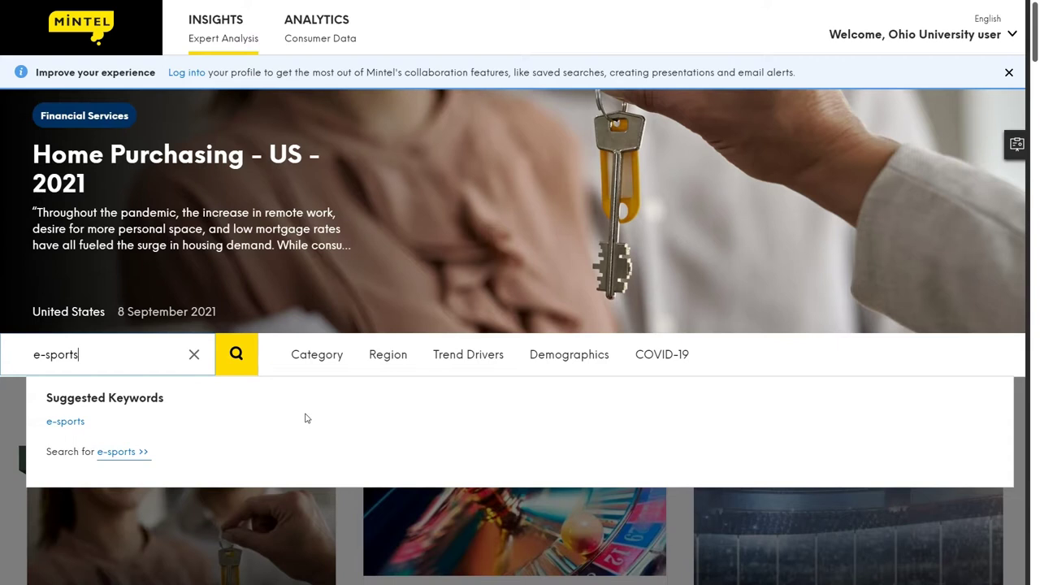
click(27, 355)
key(Right)
key(Delete)
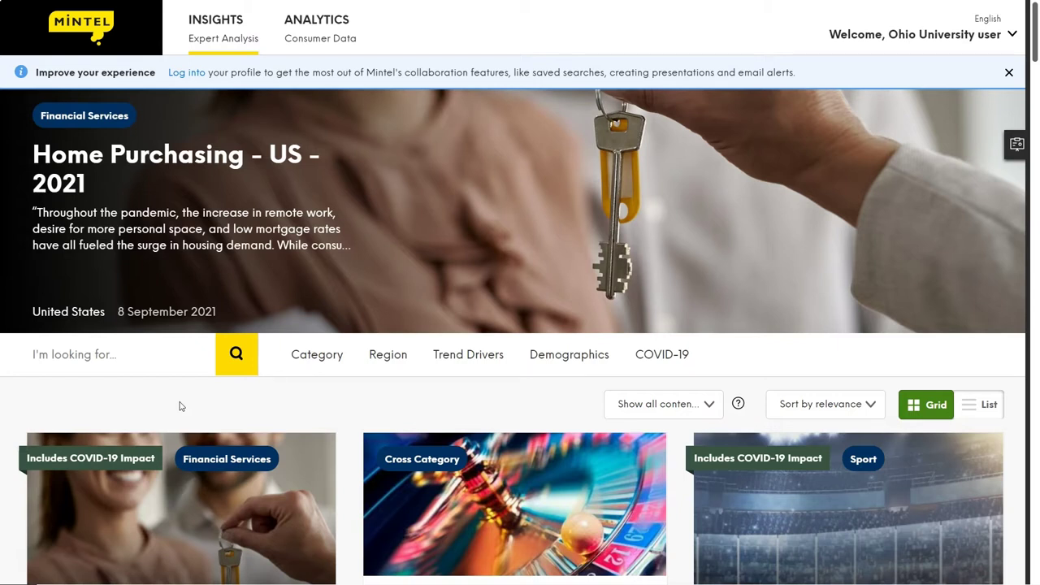
Step: Filter reports to the Sports category under Travel, Leisure & Entertainment
click(307, 355)
scroll(318, 341, down, 2)
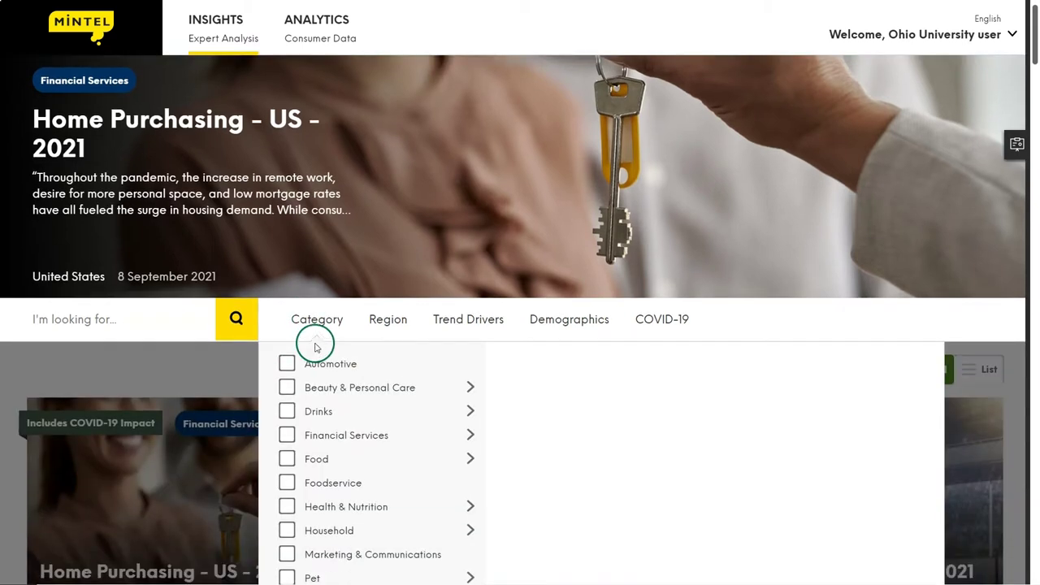
scroll(328, 274, down, 1)
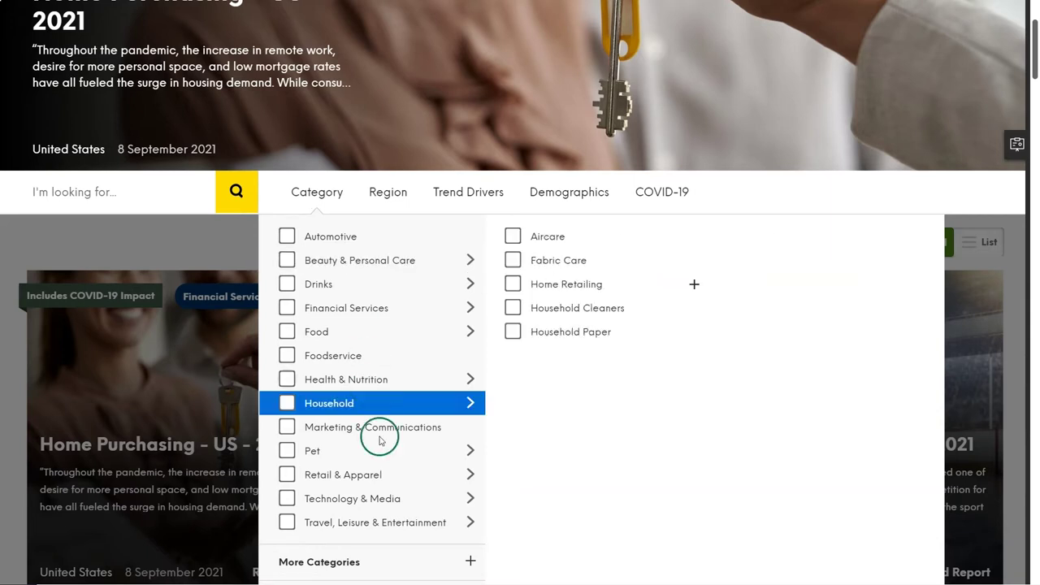
mouse_move(443, 529)
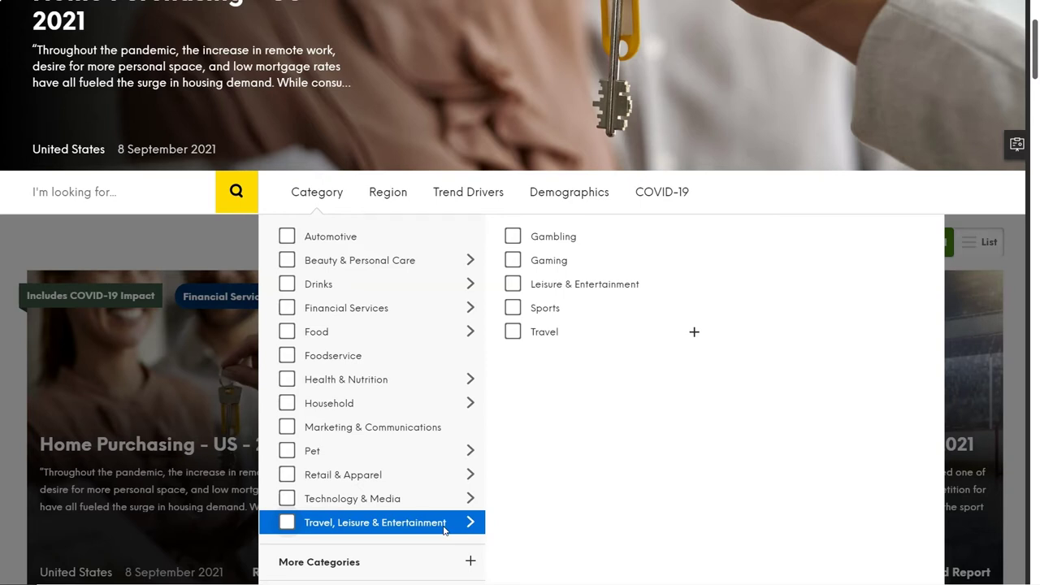
click(513, 308)
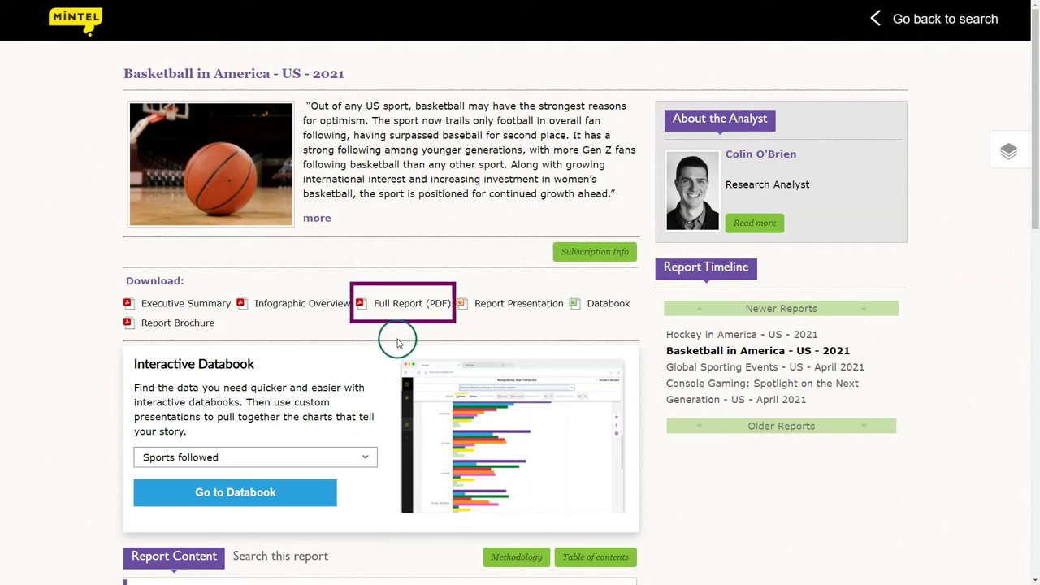
Step: Open the full Basketball in America - US - 2021 report and scroll to its contents
click(412, 312)
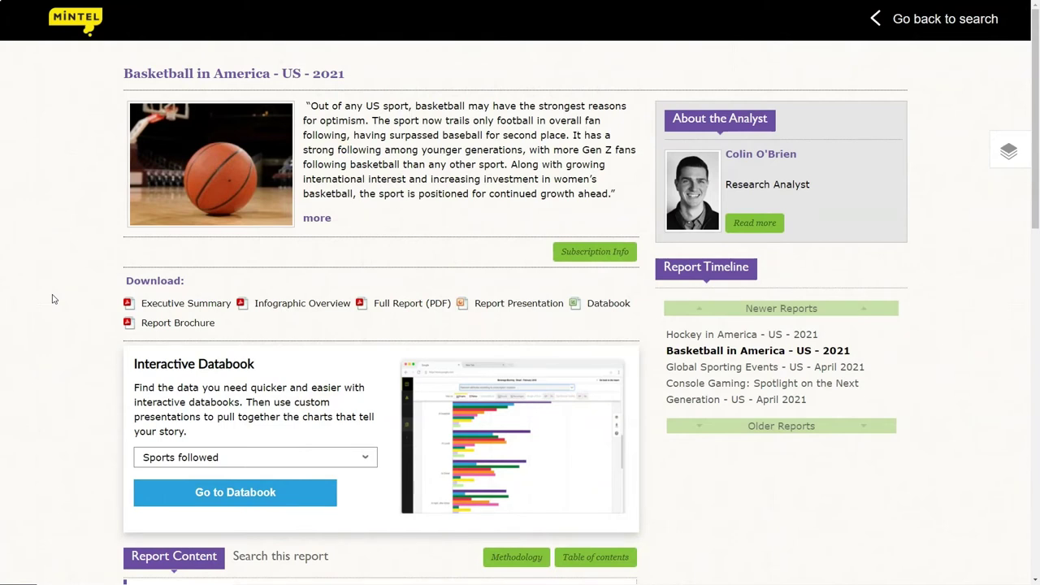
scroll(52, 299, down, 3)
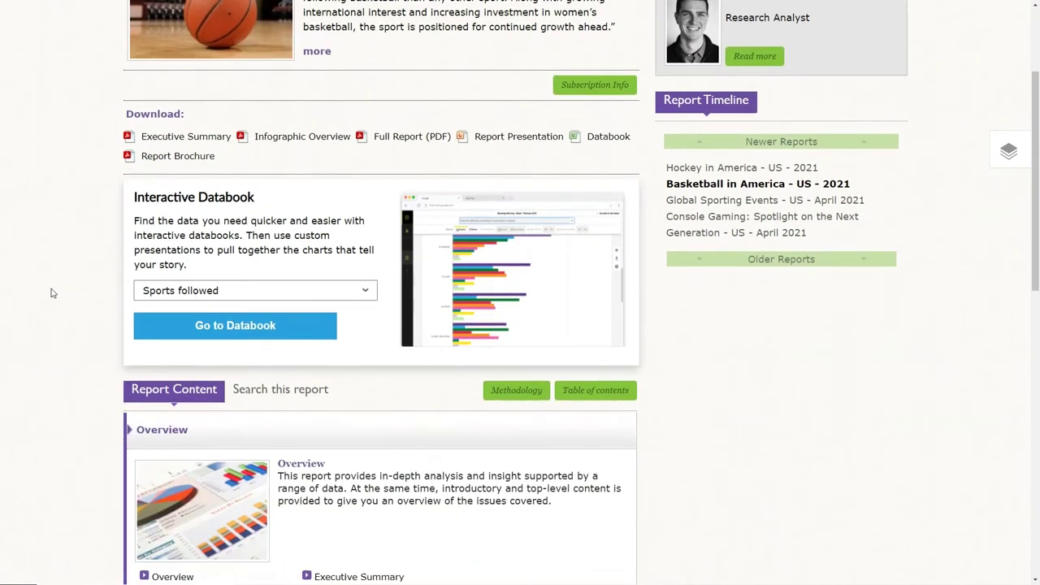
scroll(51, 292, down, 2)
scroll(52, 293, down, 1)
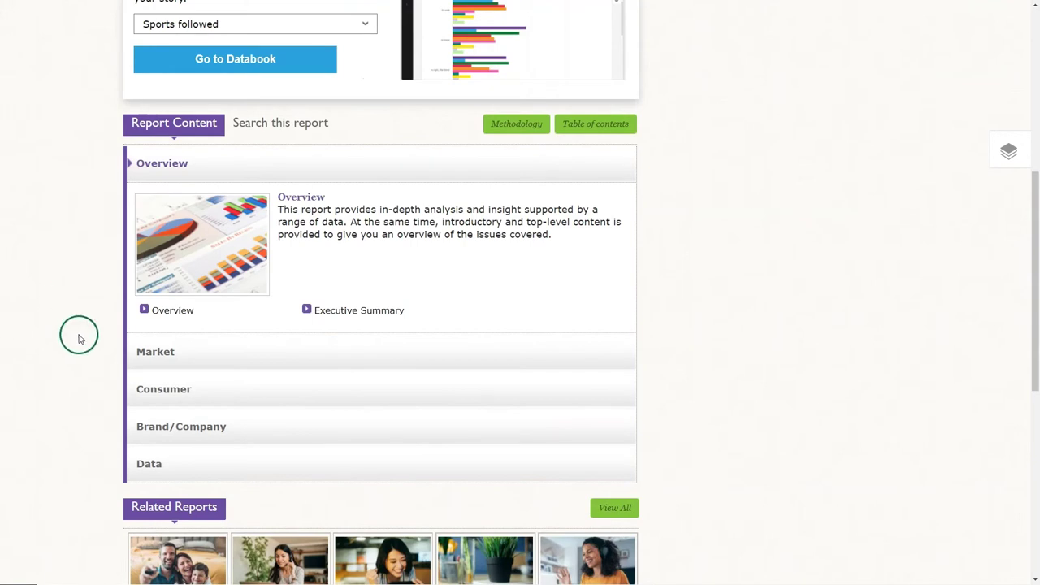
Step: Expand the Market, Consumer, Brand/Company and Data sections of the report contents
click(197, 350)
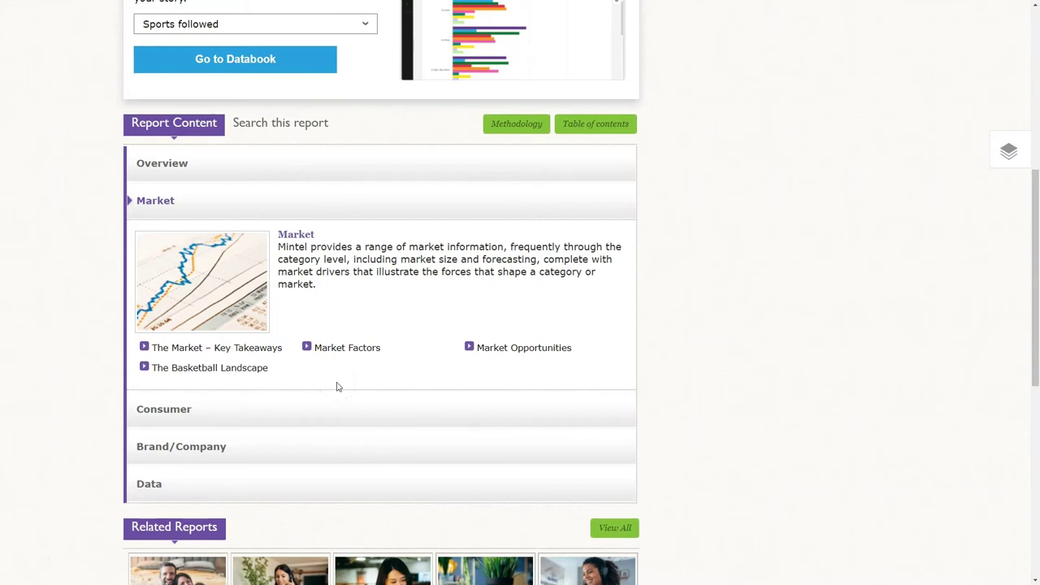
click(320, 398)
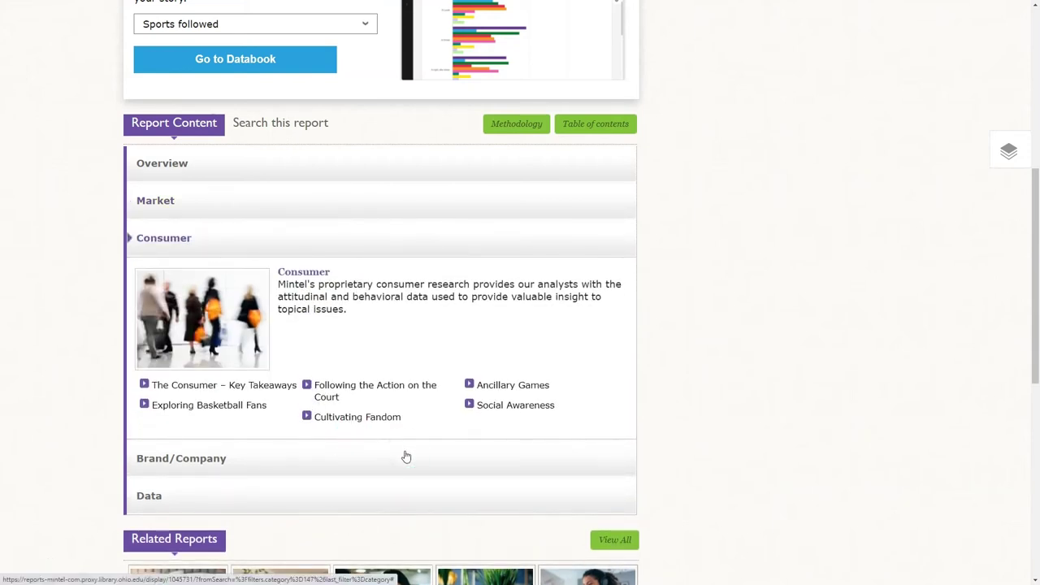
click(406, 457)
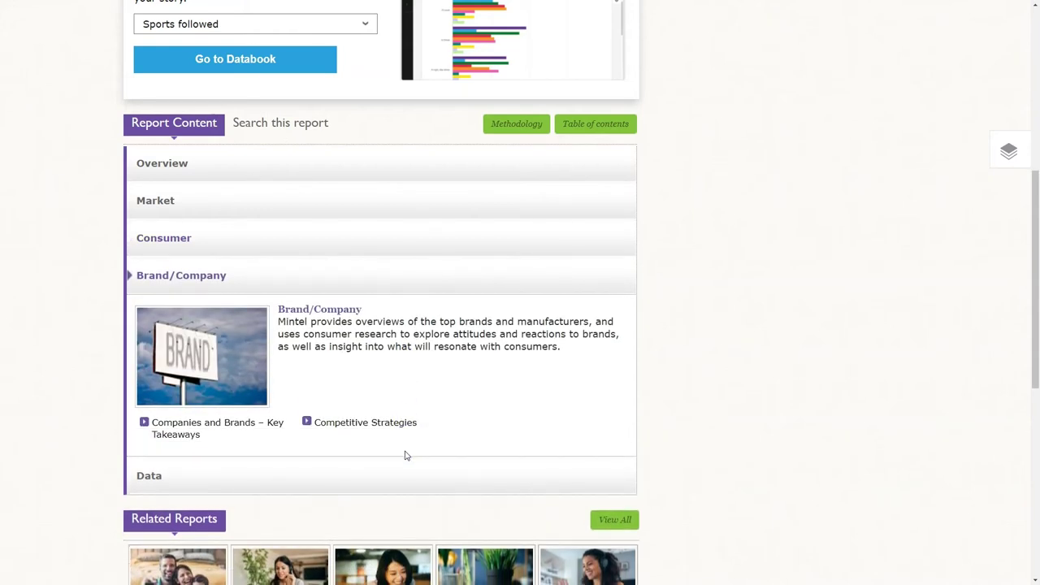
click(352, 479)
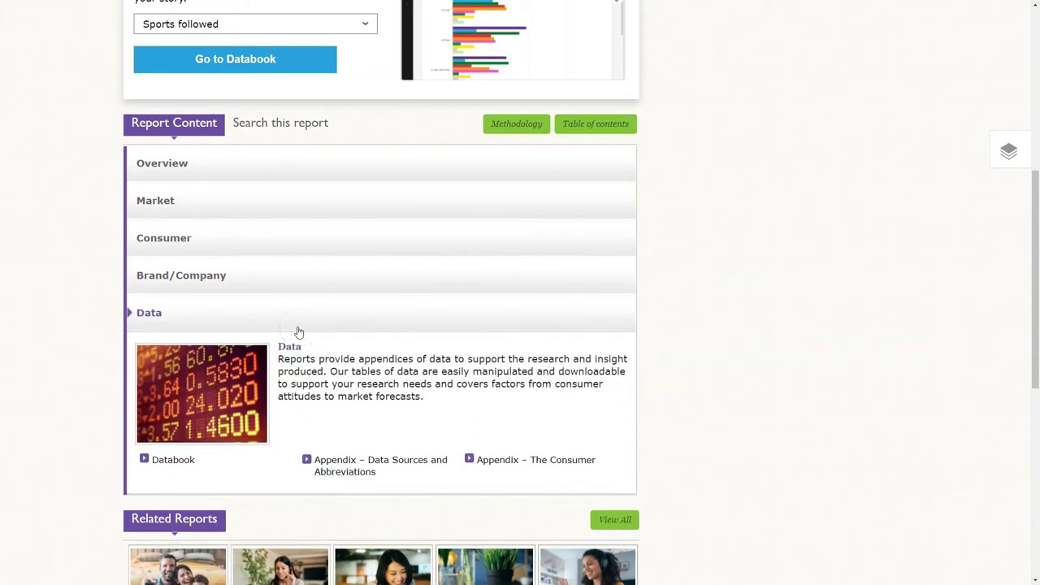
Step: Re-expand Consumer and open the Exploring Basketball Fans chapter
click(294, 236)
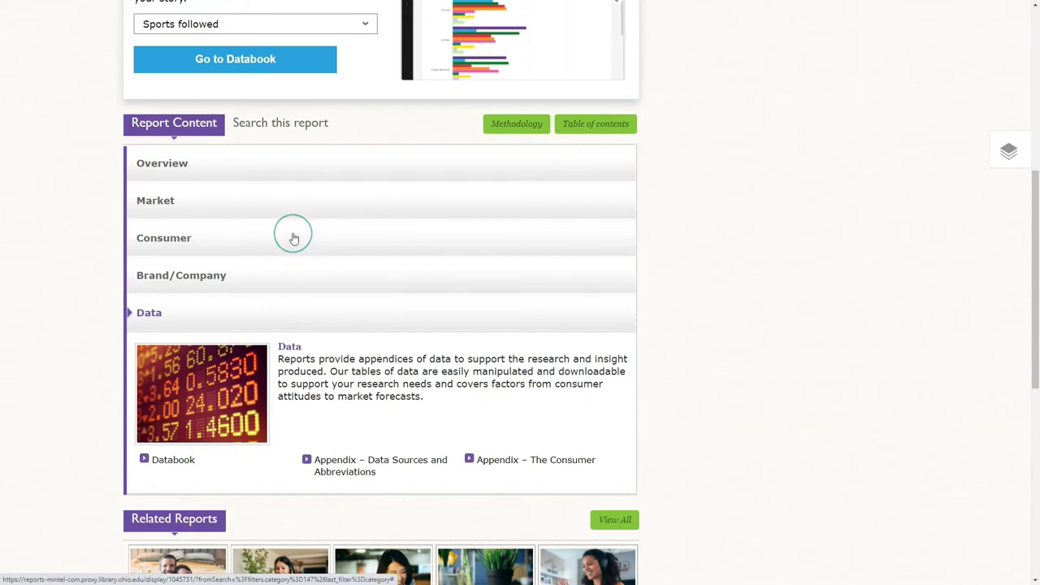
click(293, 236)
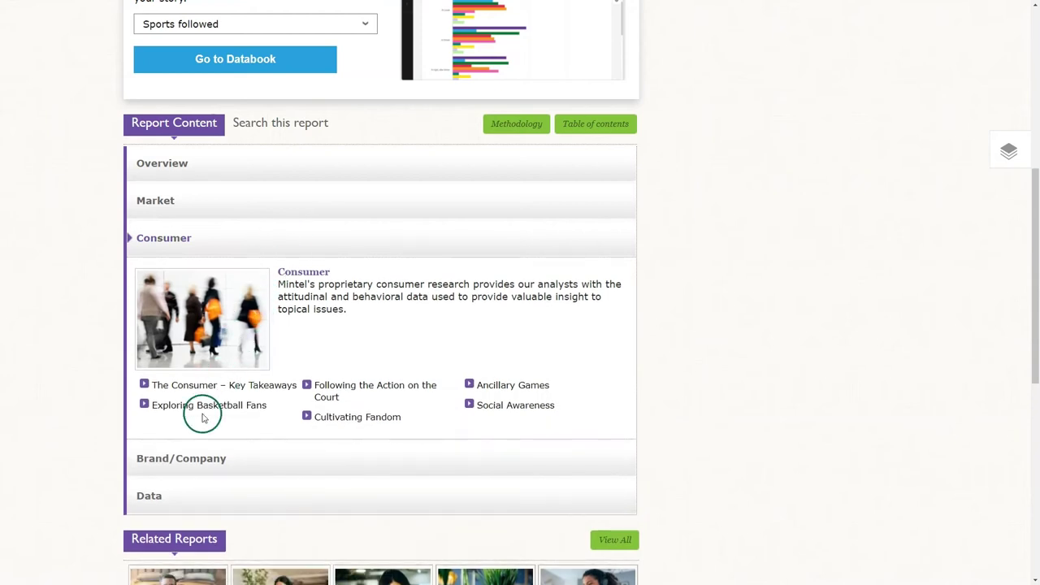
click(224, 409)
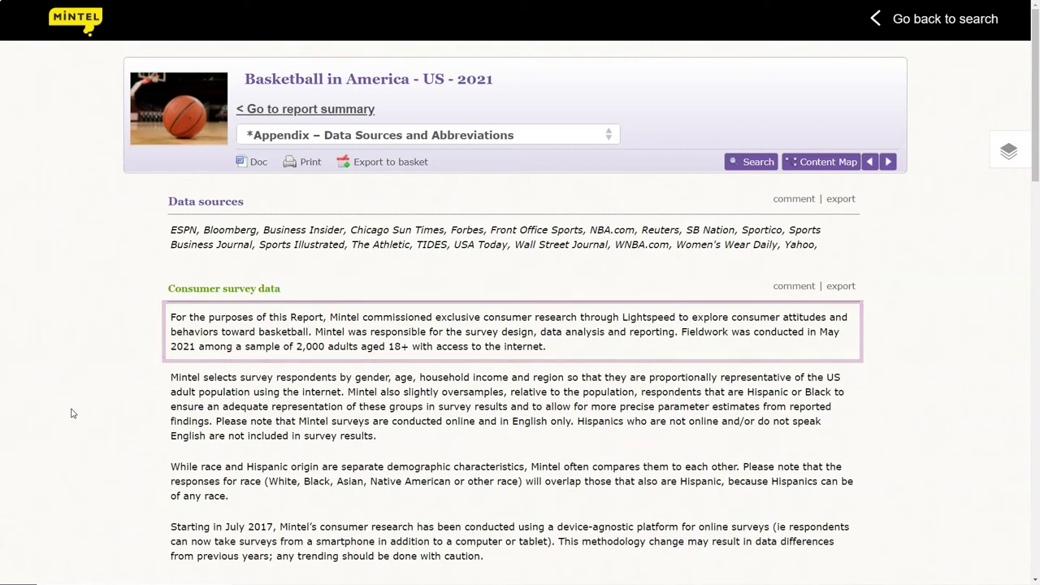
Step: Go back to the report summary and open the databook topics list
click(61, 446)
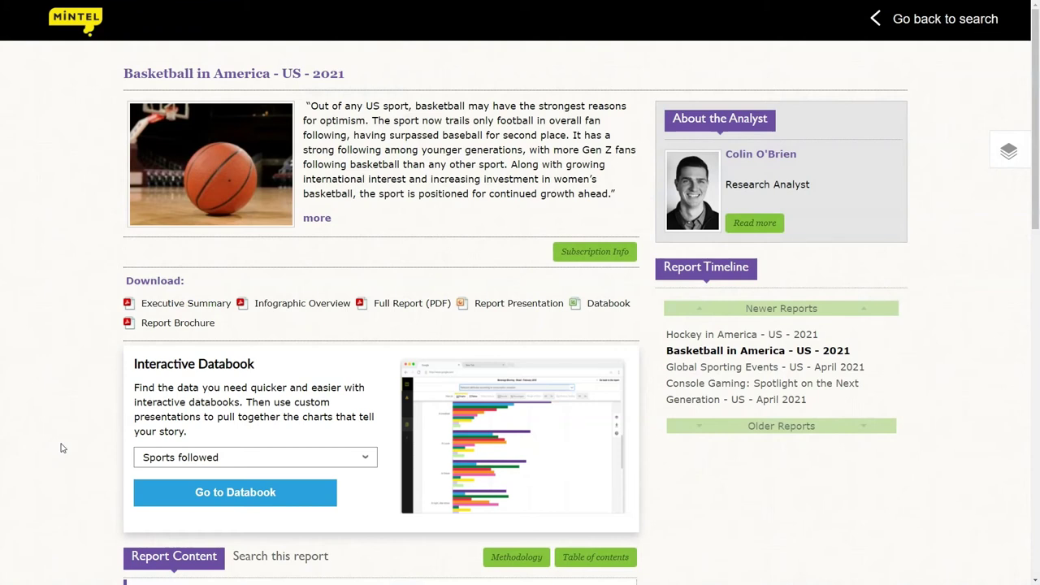
click(294, 461)
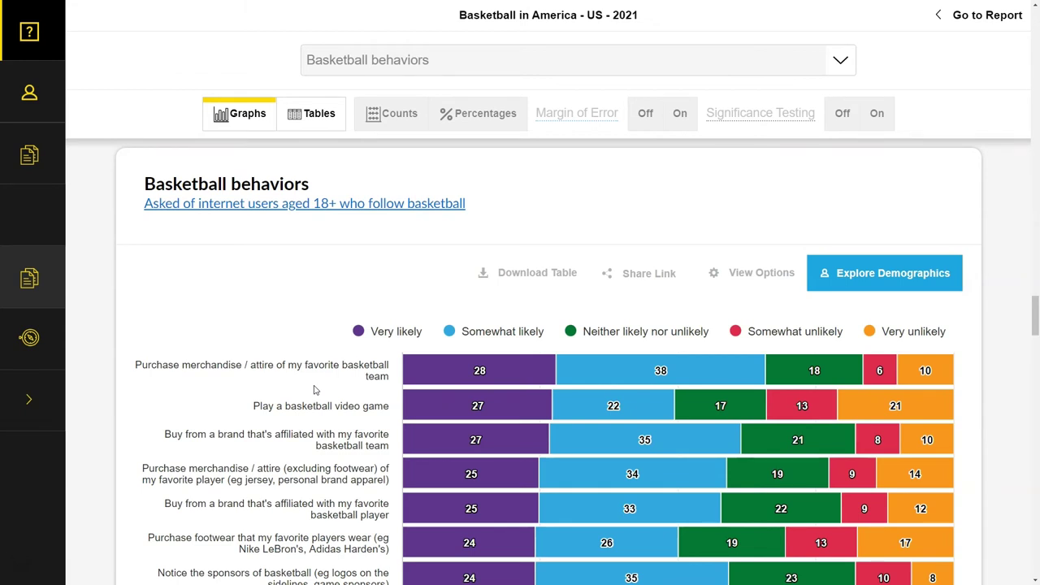
Step: Show the Basketball behaviors databook as a table and explore it by demographics
click(317, 115)
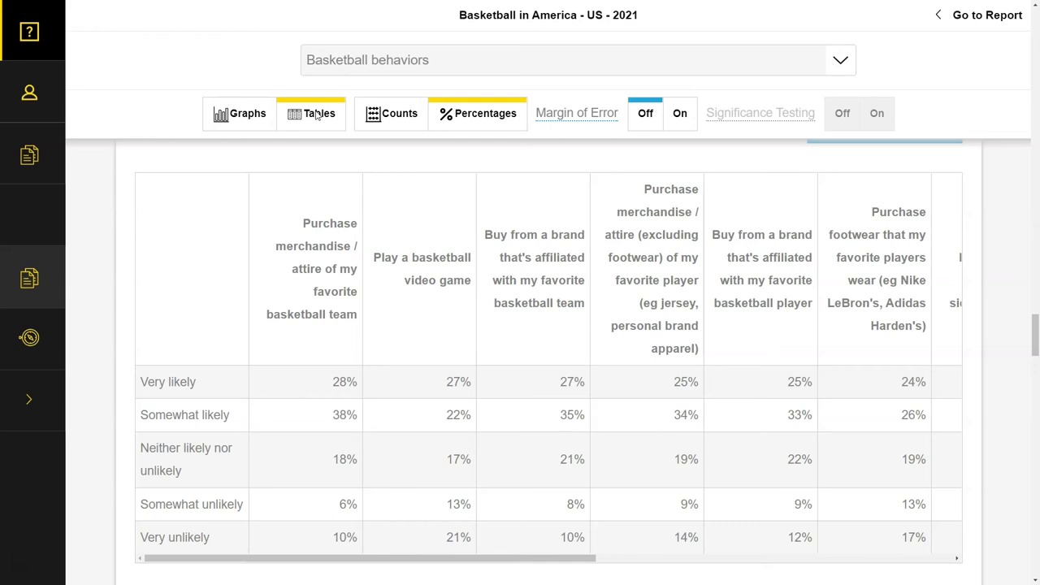
scroll(594, 288, down, 1)
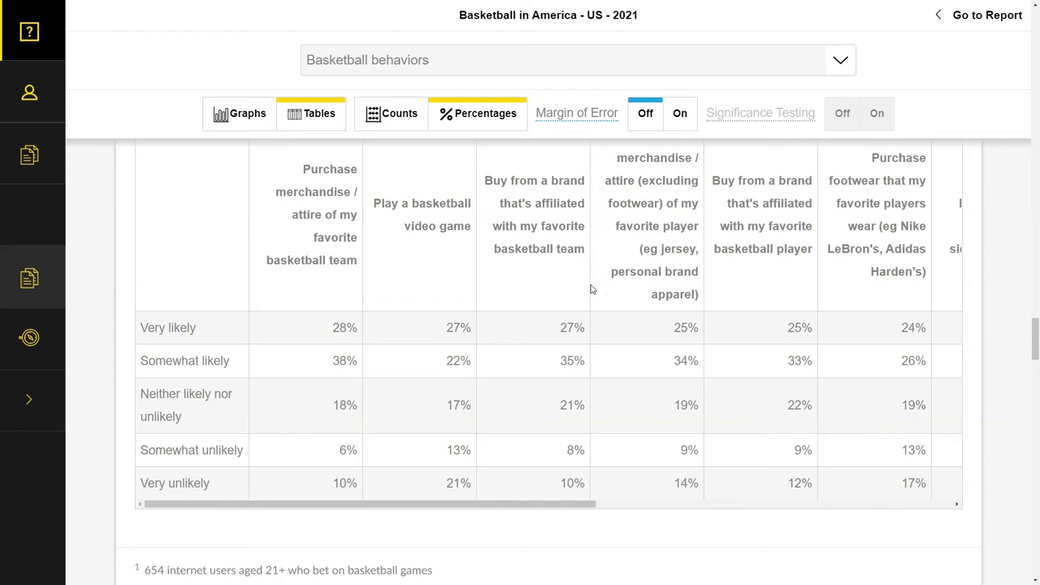
drag(635, 301, 664, 310)
scroll(710, 316, up, 2)
click(868, 186)
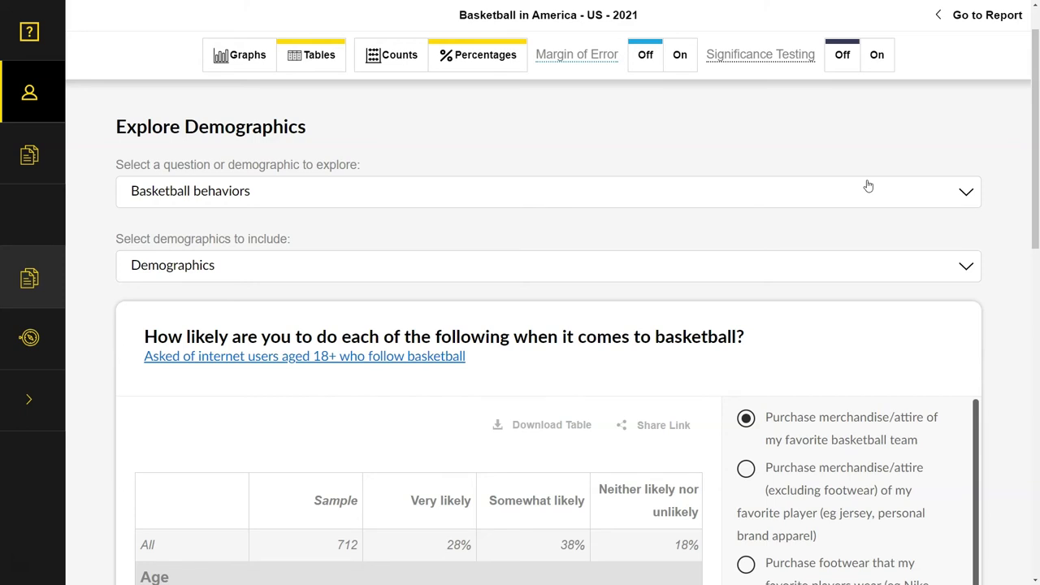
Step: Replace the Age breakdown with Age and race and review the resulting table
click(481, 267)
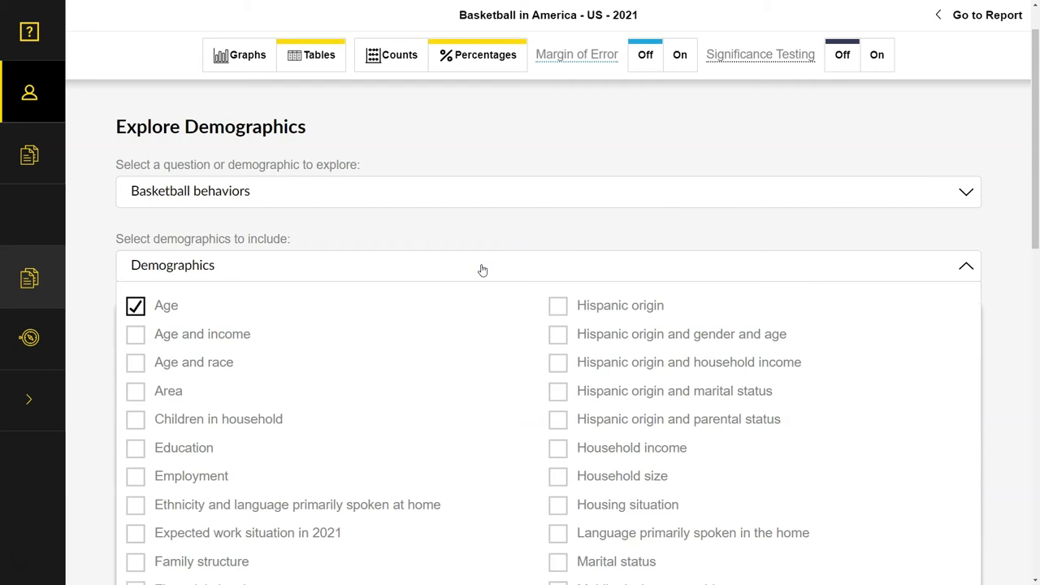
click(135, 362)
click(134, 306)
click(95, 280)
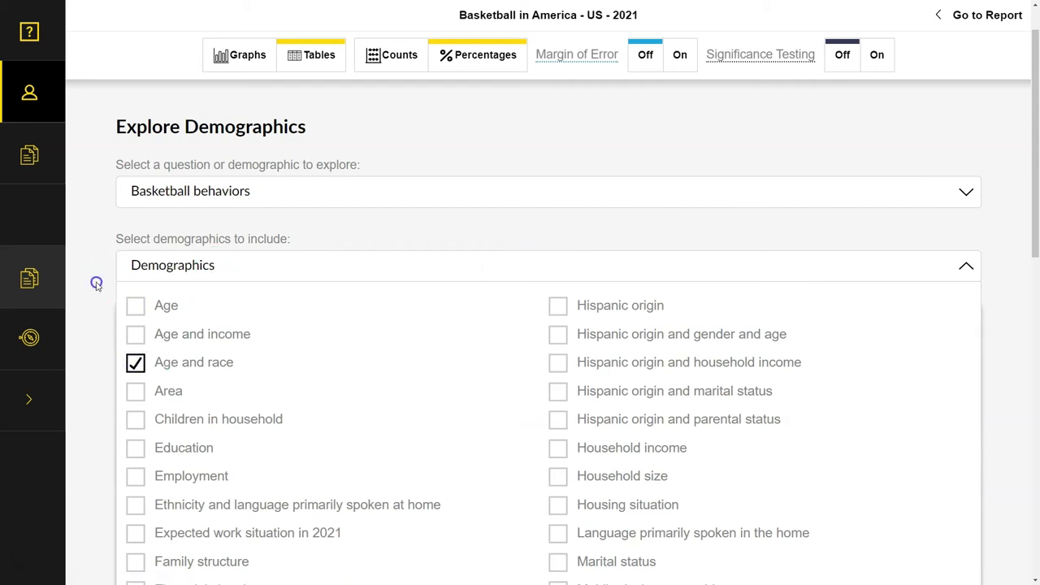
scroll(122, 329, down, 3)
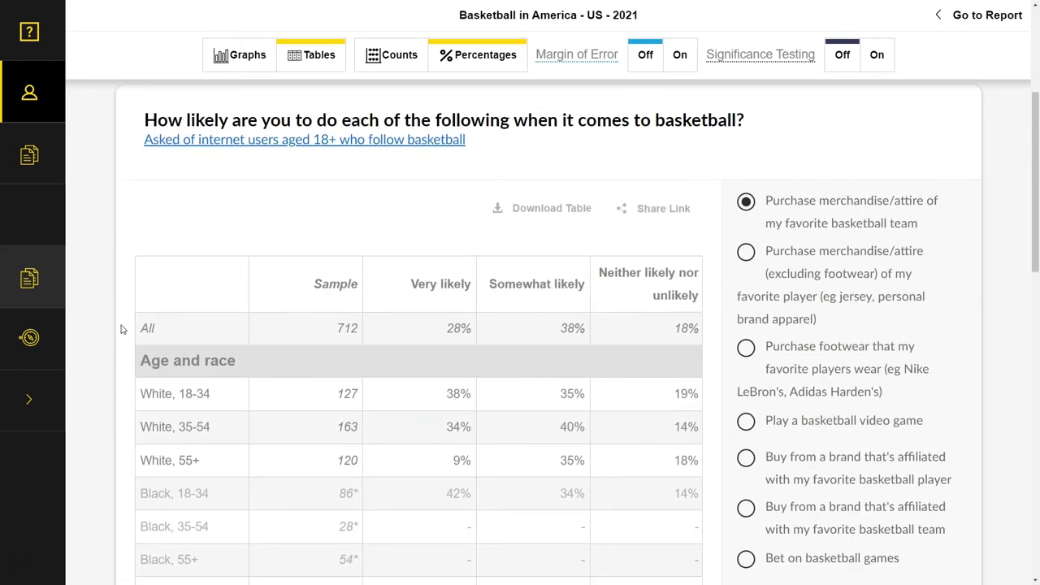
click(116, 293)
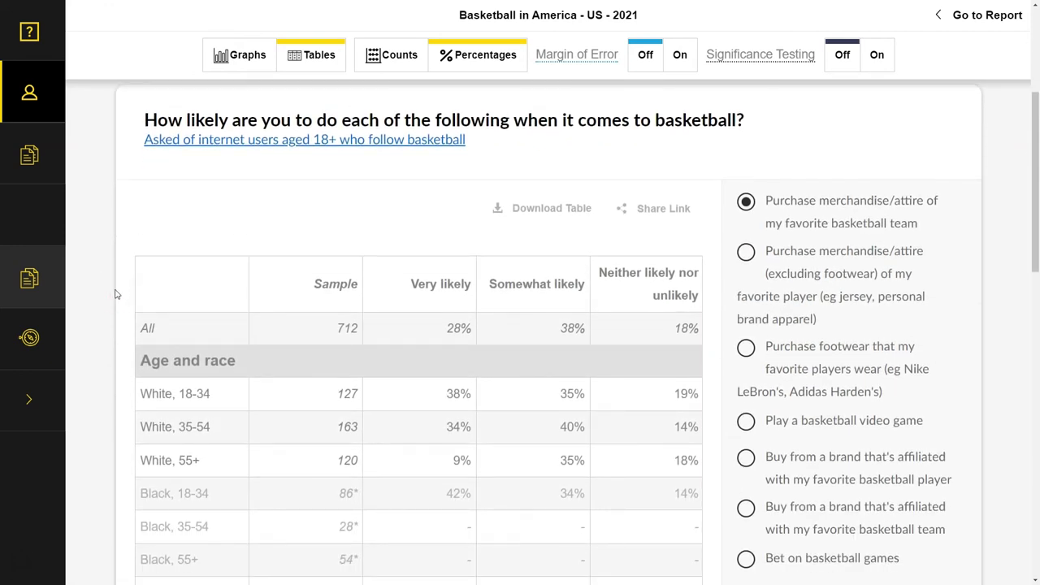